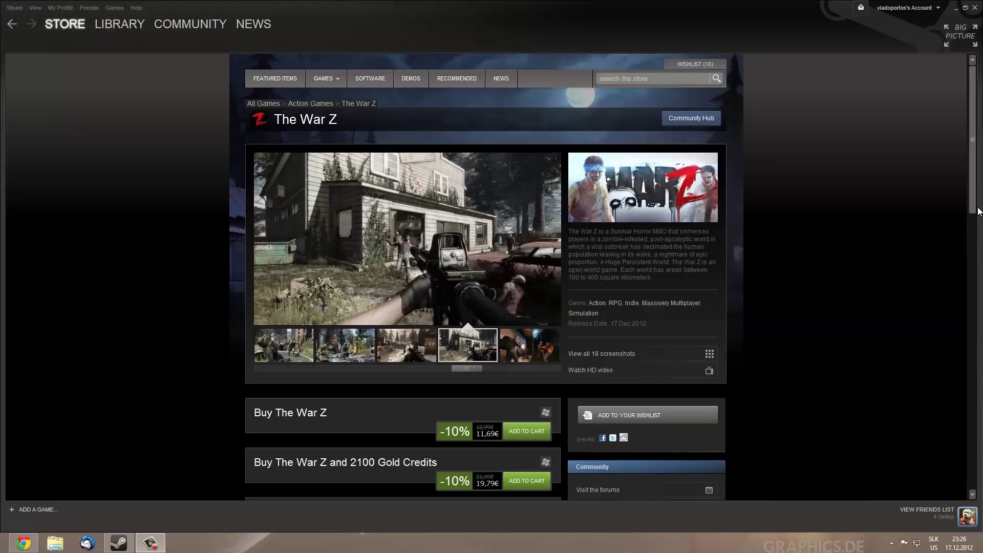
pyautogui.moveTo(973, 211); pyautogui.dragTo(968, 348)
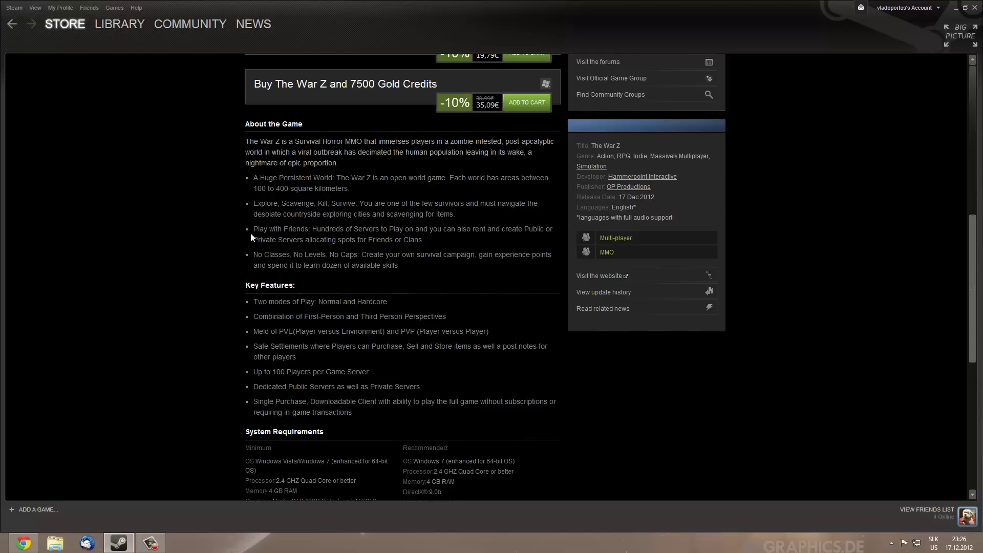
pyautogui.moveTo(258, 230); pyautogui.dragTo(382, 229)
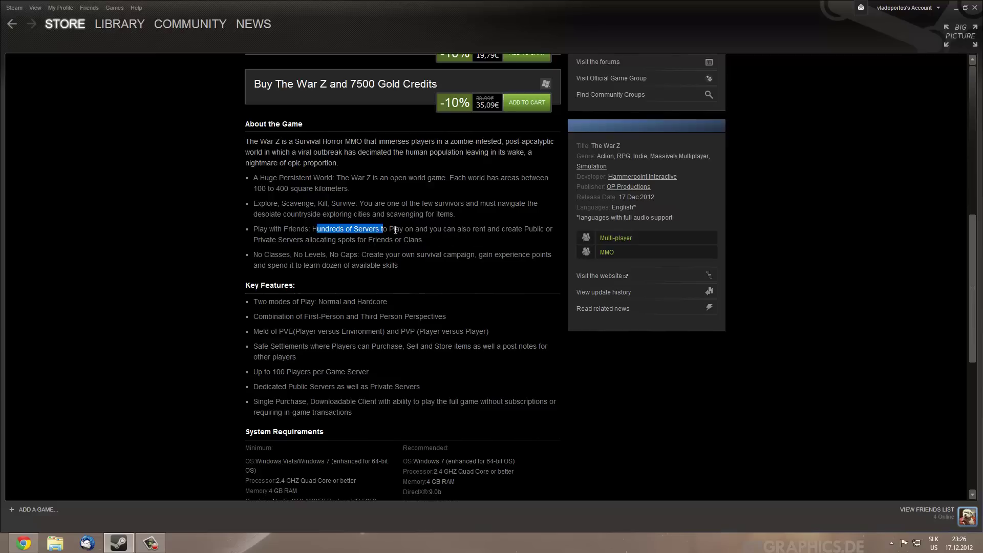
pyautogui.moveTo(393, 229)
pyautogui.mouseDown()
pyautogui.moveTo(545, 230)
pyautogui.moveTo(304, 239)
pyautogui.moveTo(424, 240)
pyautogui.mouseUp()
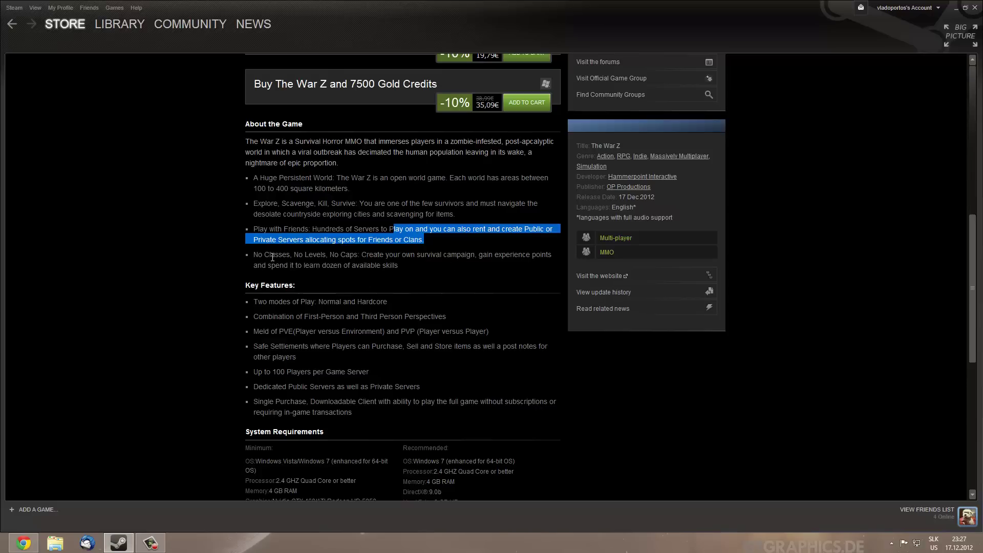
pyautogui.moveTo(259, 254); pyautogui.dragTo(291, 256)
pyautogui.click(297, 258)
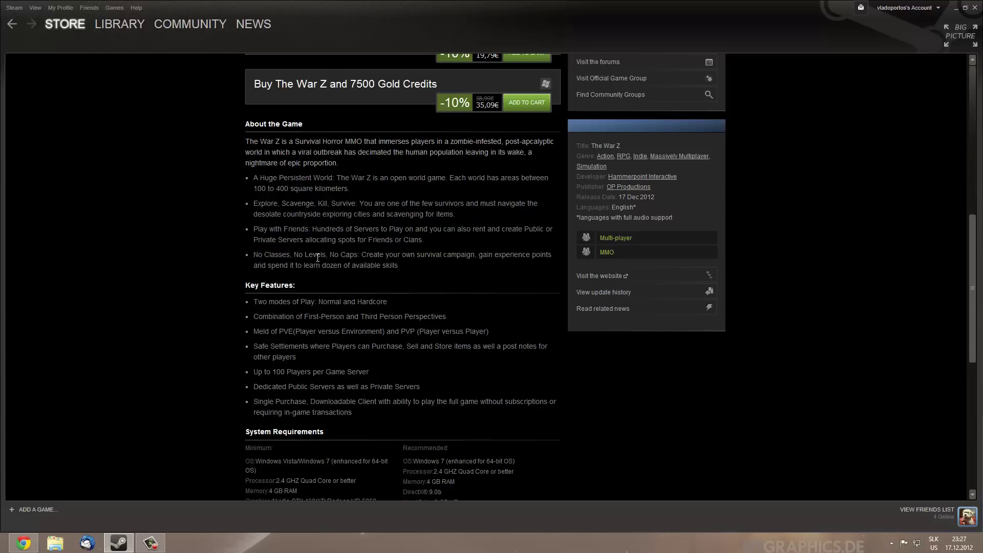
pyautogui.moveTo(330, 254); pyautogui.dragTo(353, 256)
pyautogui.moveTo(478, 255); pyautogui.dragTo(536, 254)
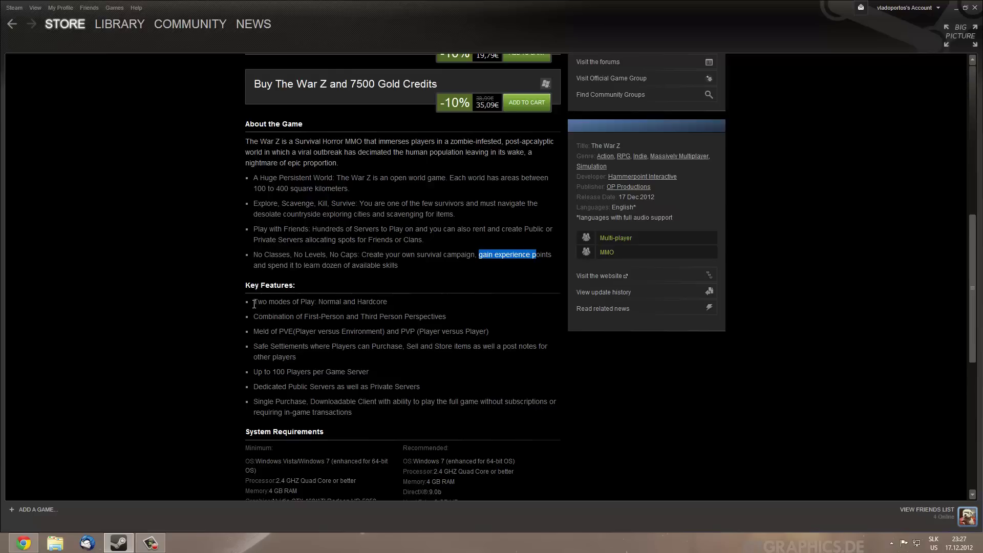
pyautogui.moveTo(253, 301); pyautogui.dragTo(387, 302)
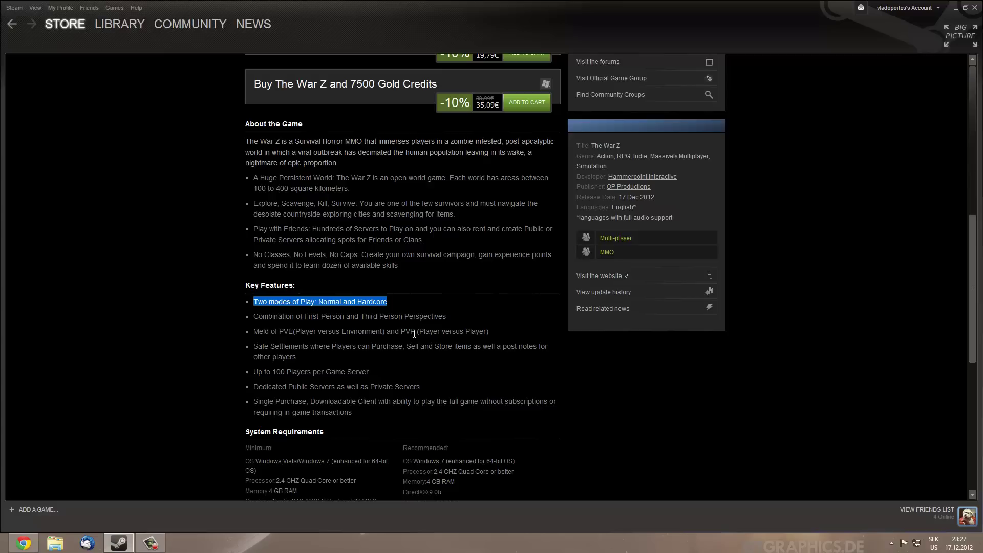
pyautogui.moveTo(418, 331); pyautogui.dragTo(102, 346)
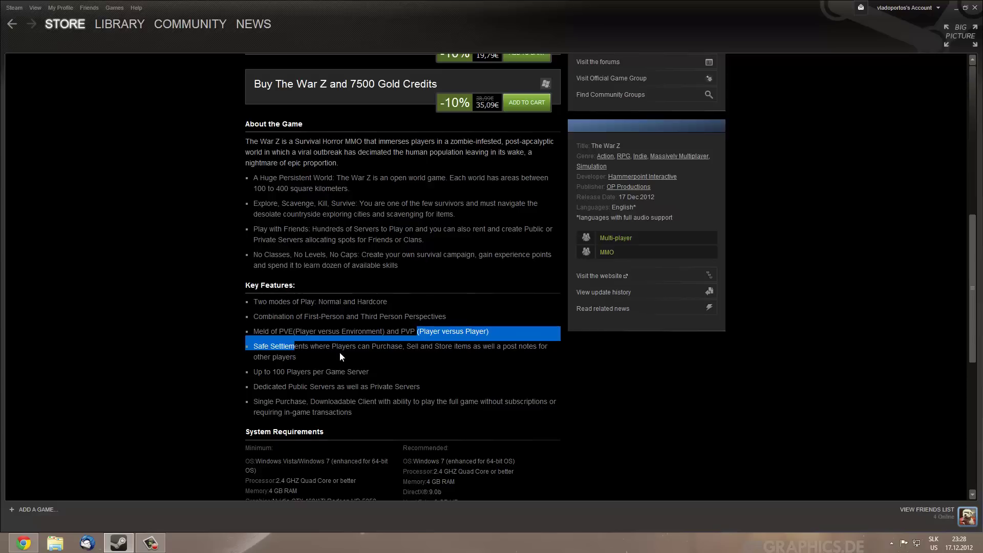
pyautogui.moveTo(332, 346); pyautogui.dragTo(278, 352)
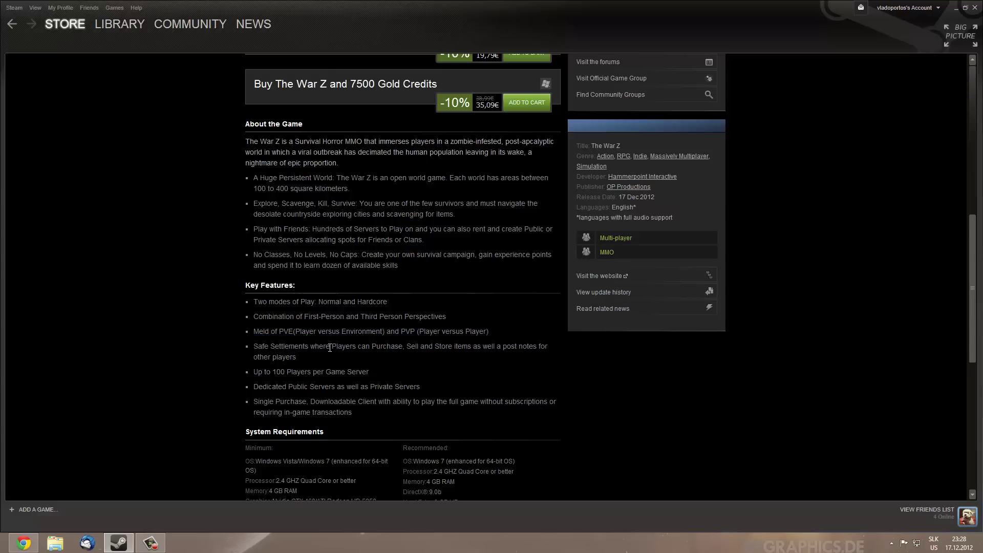
pyautogui.click(411, 356)
pyautogui.moveTo(258, 401); pyautogui.dragTo(367, 416)
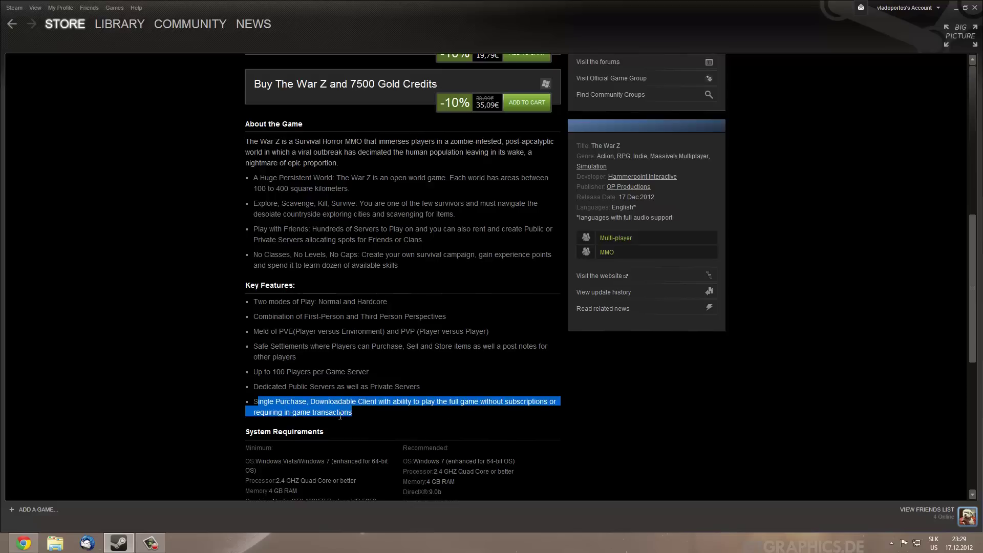
pyautogui.scroll(-2, 373, 406)
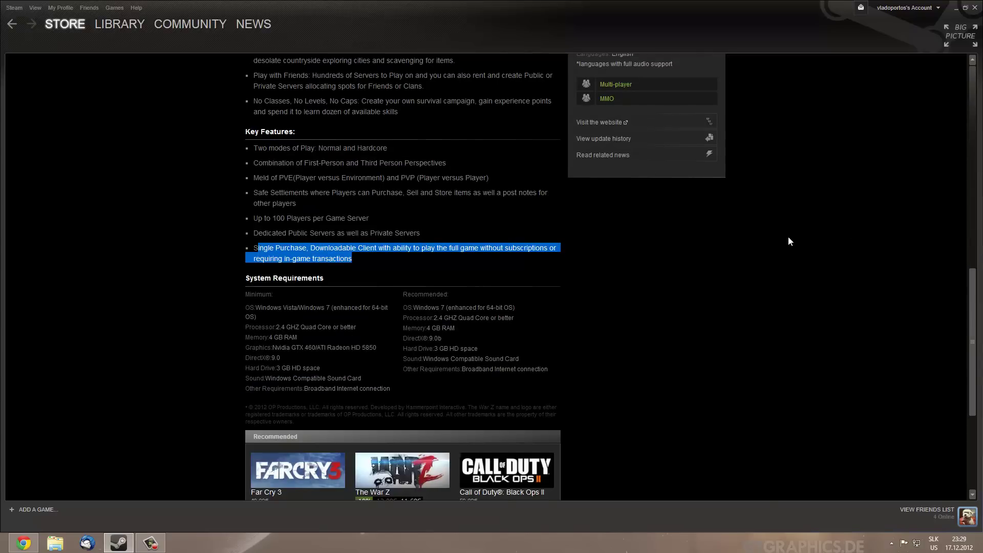
pyautogui.scroll(3, 323, 302)
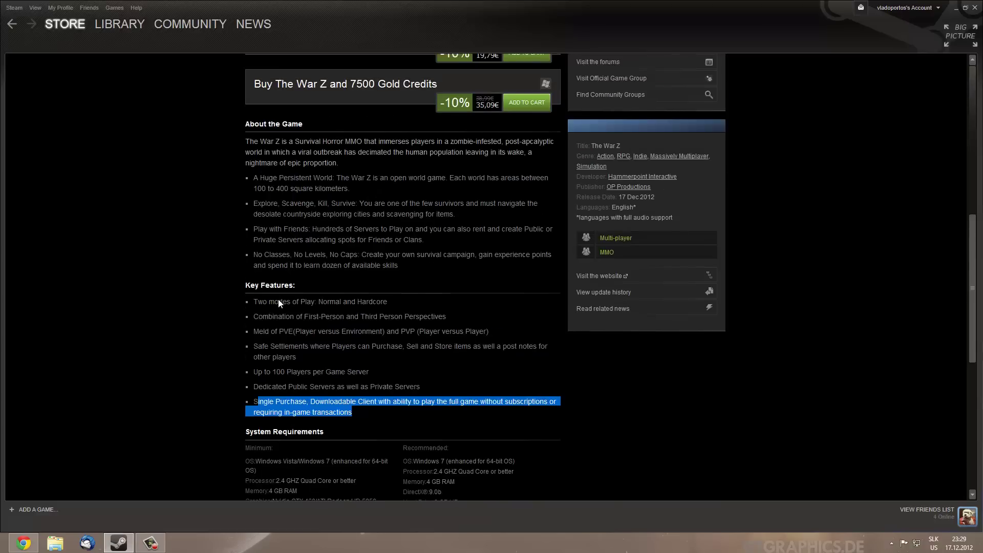
pyautogui.scroll(3, 280, 302)
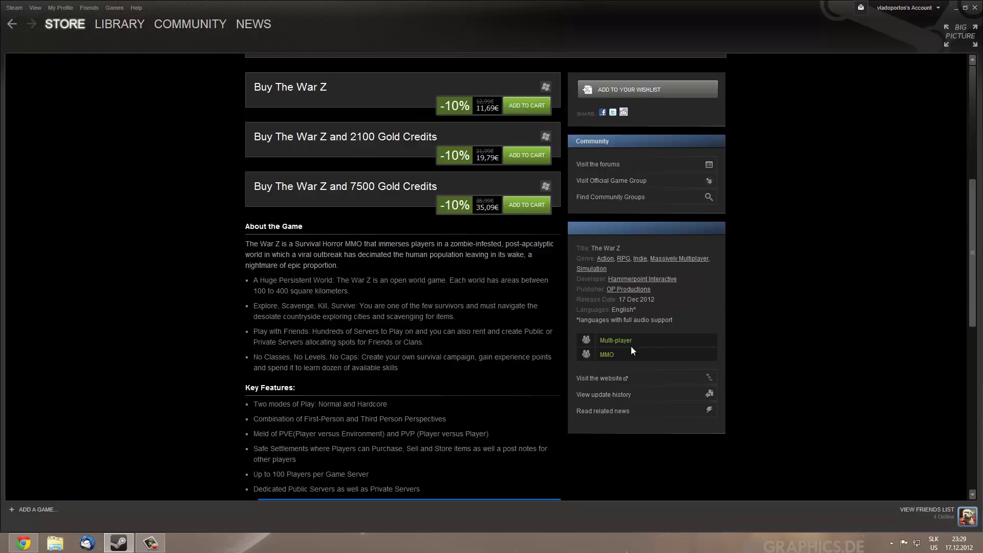
pyautogui.scroll(2, 607, 353)
pyautogui.scroll(2, 601, 380)
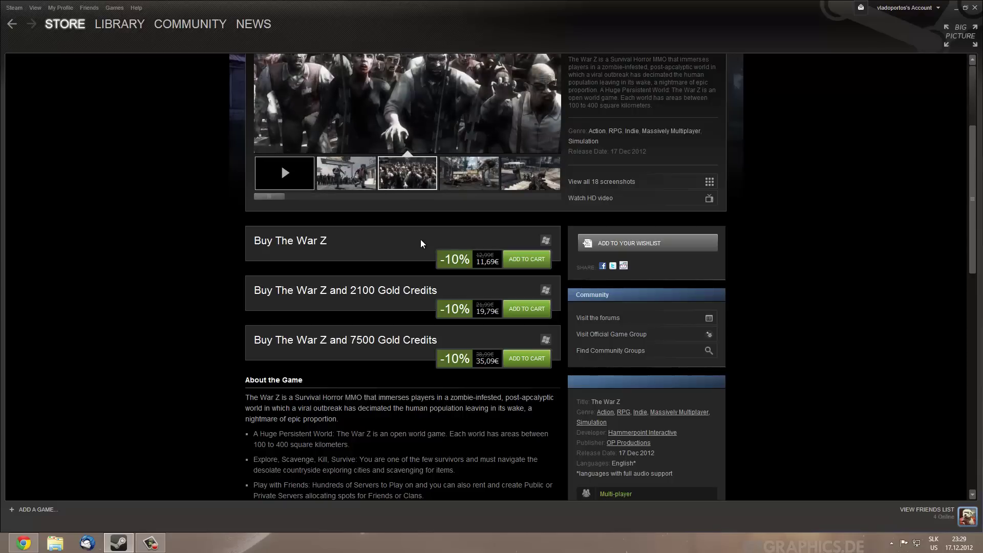
pyautogui.scroll(2, 290, 321)
pyautogui.scroll(2, 281, 267)
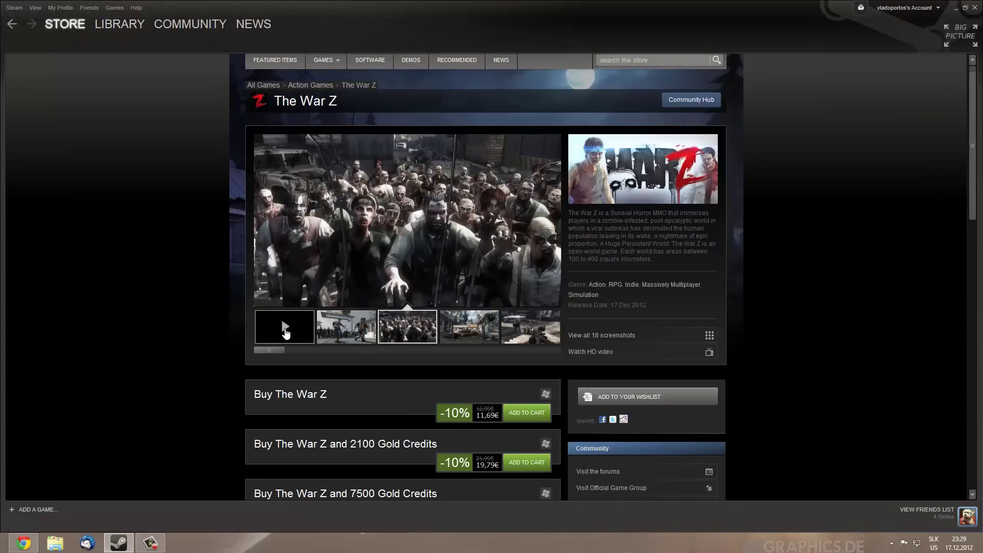
# Step: Play the trailer, then view the zombie crowd, forest cabin, crawling zombie, barn and indoor-shooting screenshots
pyautogui.click(284, 331)
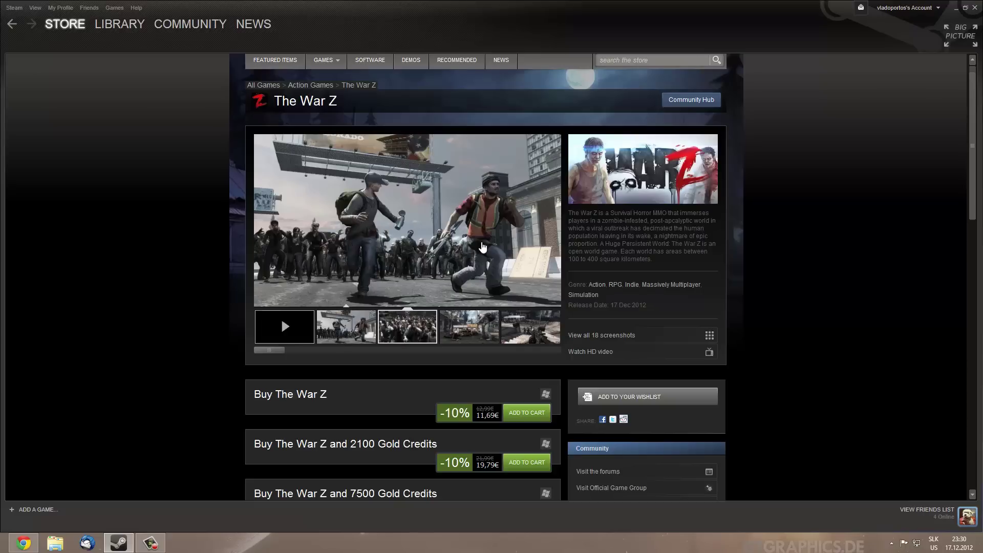
pyautogui.click(392, 333)
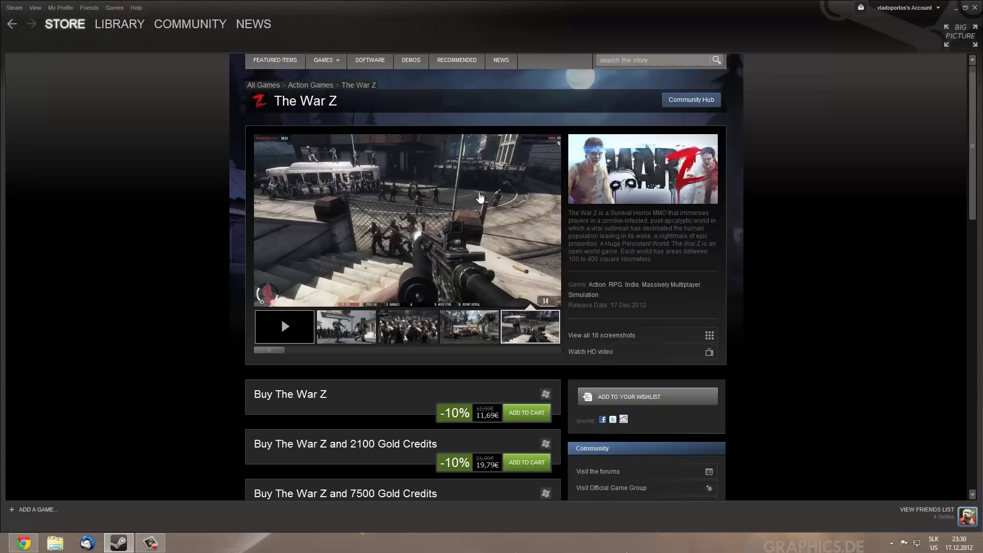
pyautogui.moveTo(271, 351); pyautogui.dragTo(350, 353)
pyautogui.click(305, 330)
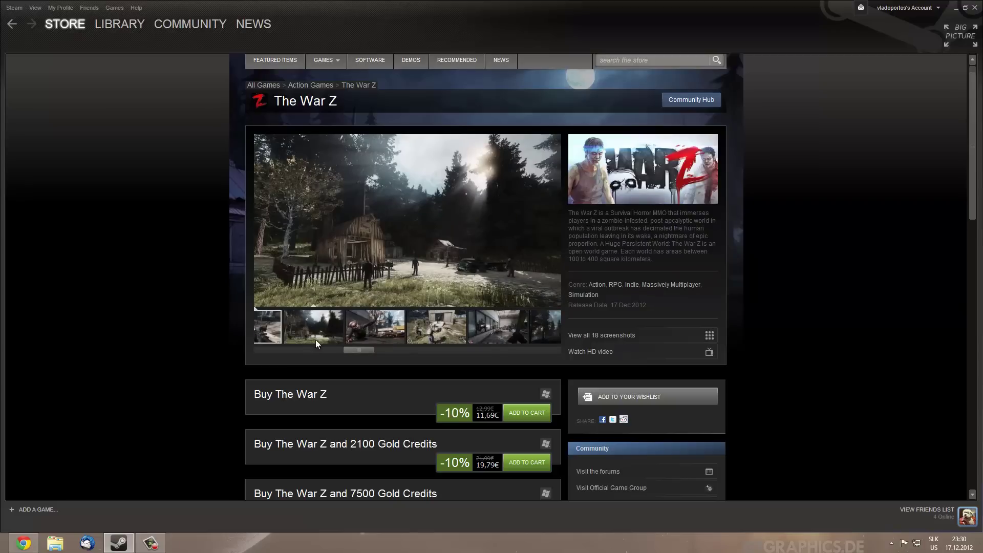
pyautogui.click(354, 336)
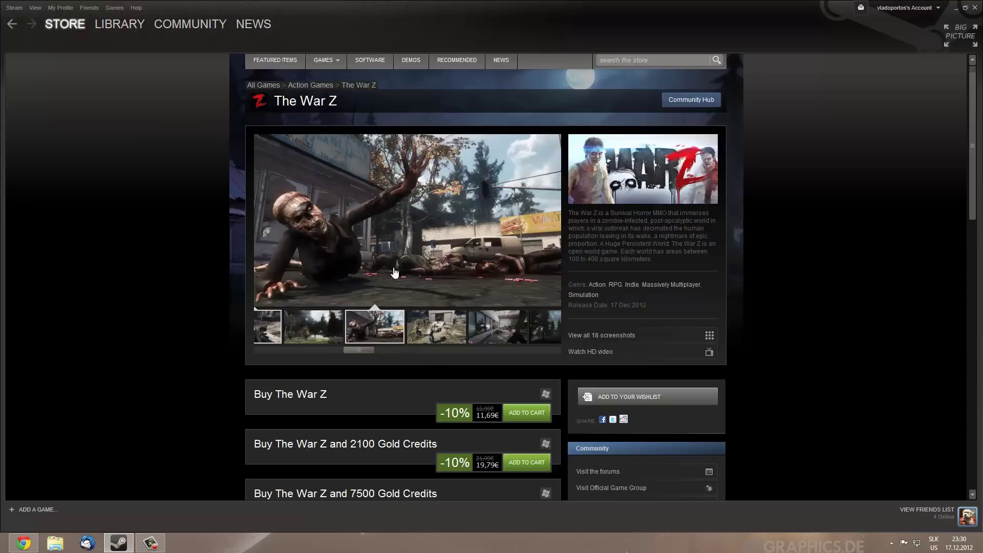
pyautogui.click(451, 338)
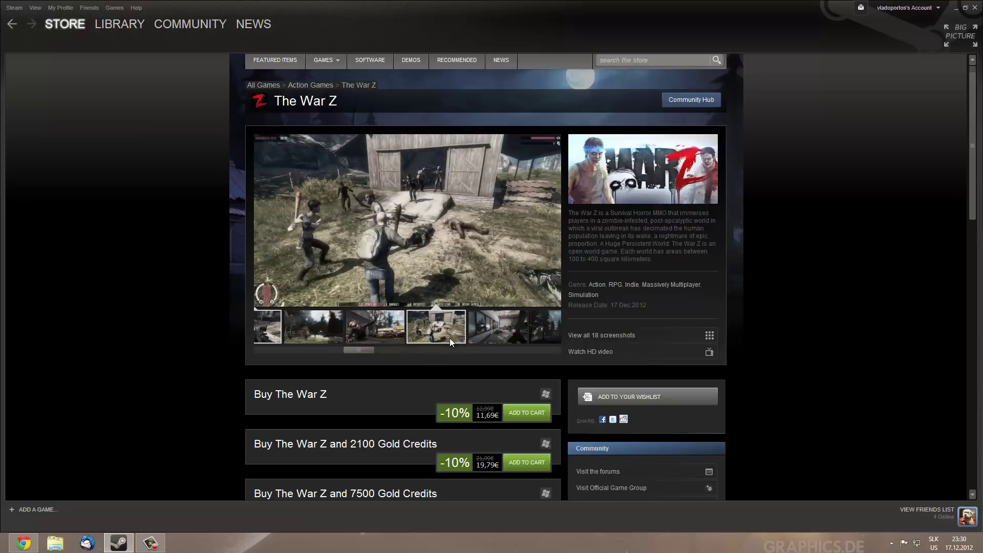
pyautogui.click(482, 328)
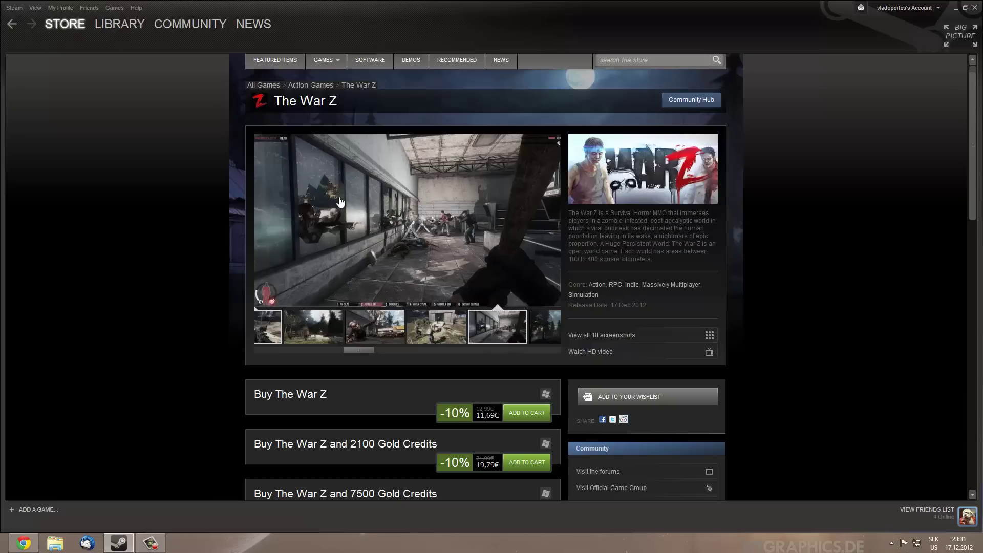
# Step: View the dark forest, zombie street, hazmat-suit and lakeside screenshots
pyautogui.click(555, 323)
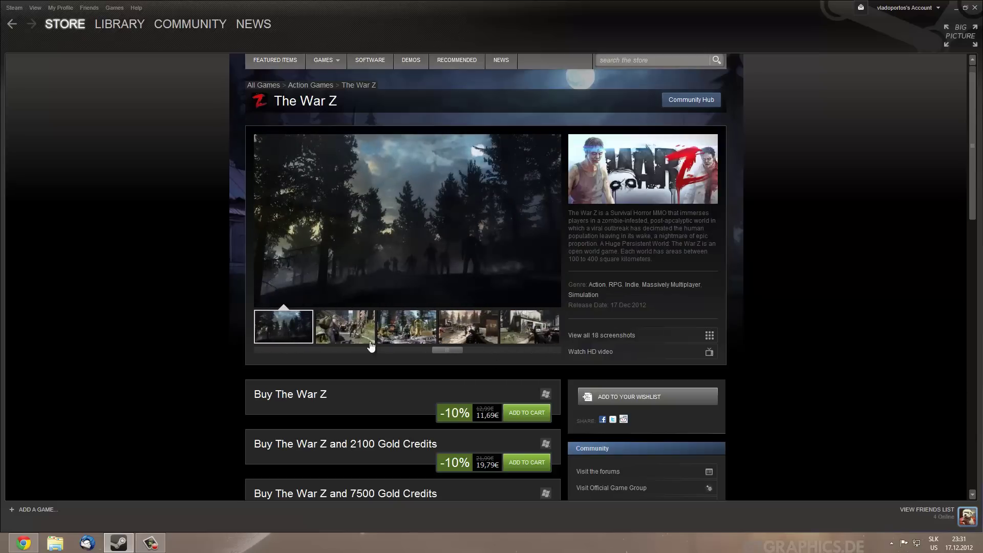
pyautogui.click(346, 325)
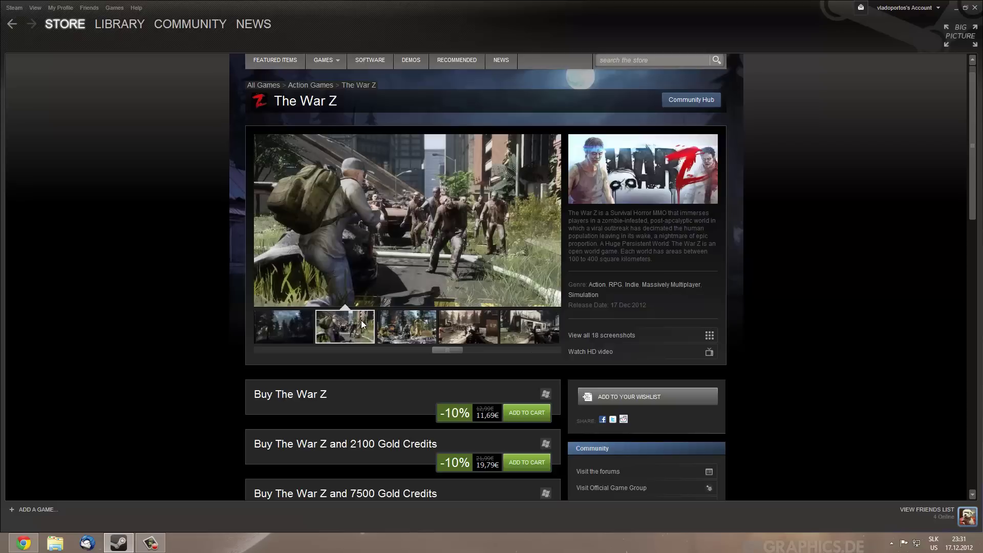
pyautogui.click(386, 326)
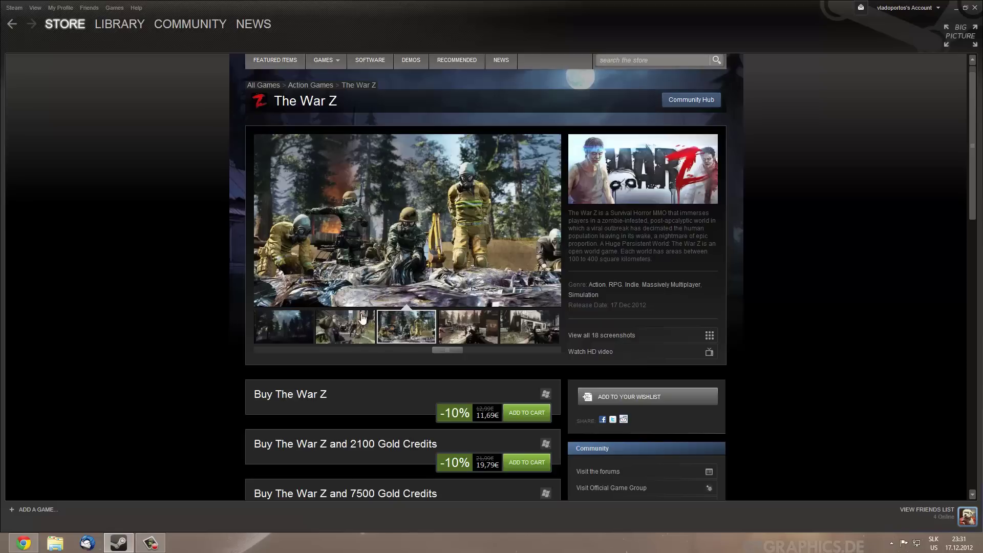
pyautogui.moveTo(468, 327)
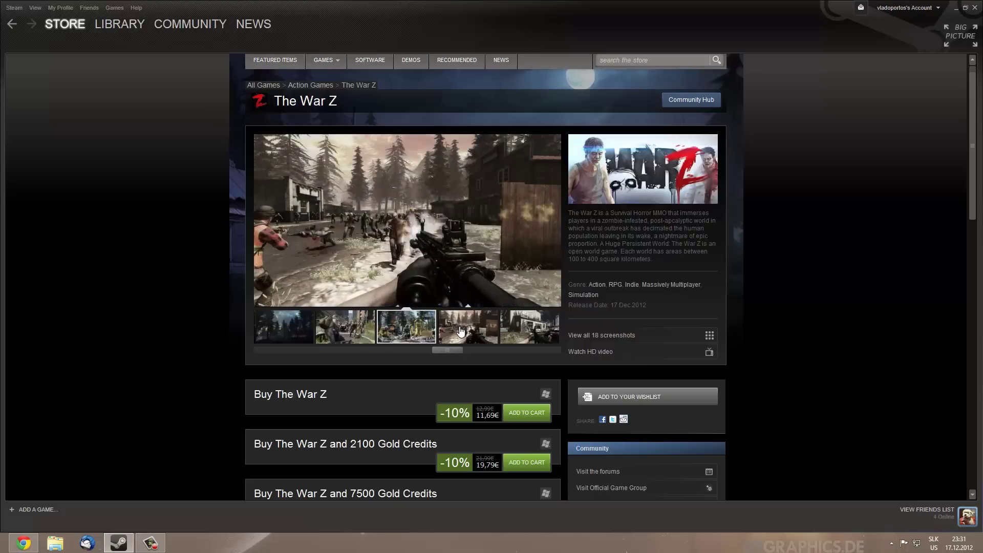
pyautogui.moveTo(530, 327)
pyautogui.moveTo(465, 350); pyautogui.dragTo(495, 351)
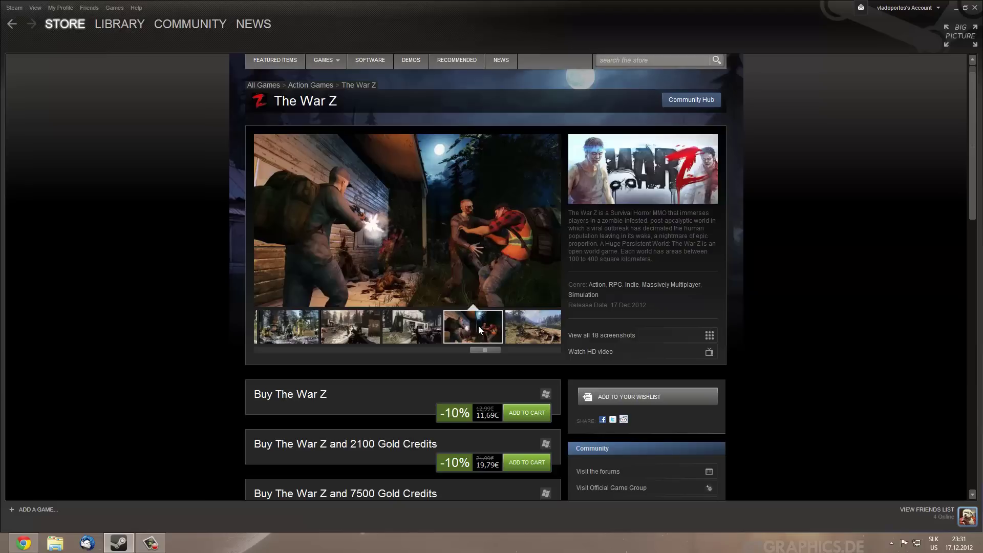
pyautogui.click(524, 329)
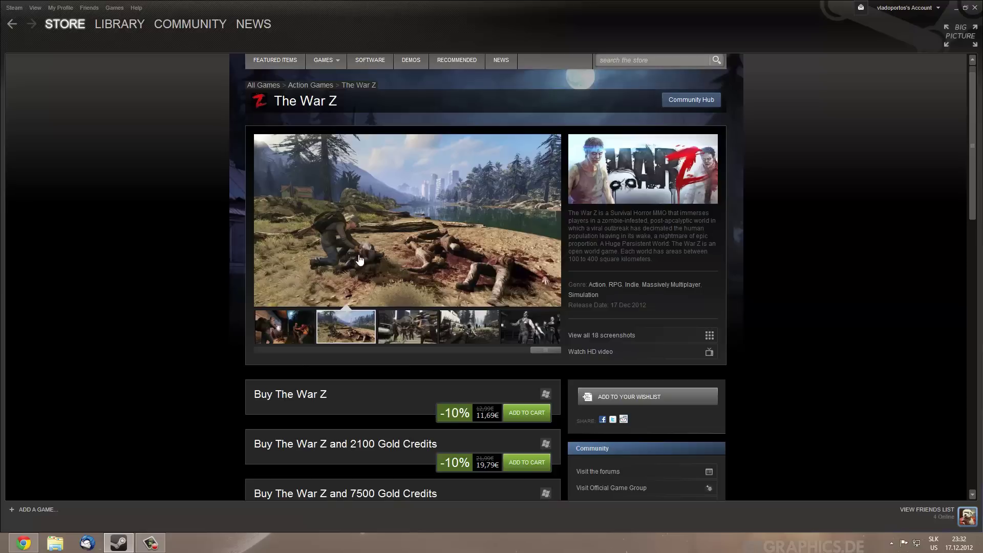
# Step: View the wrecked-cars, forest-house and zombie-group screenshots, then open The War Z Community Hub
pyautogui.click(416, 333)
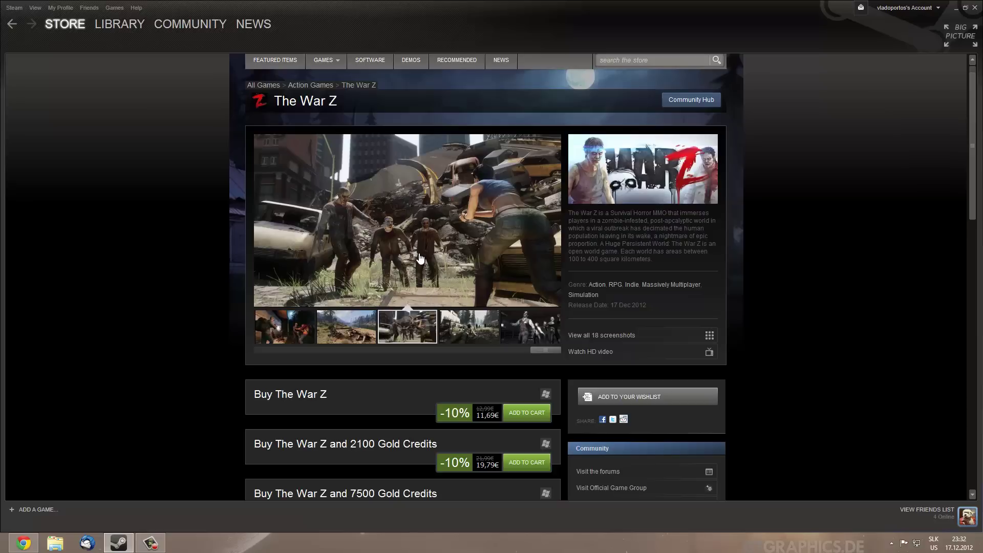
pyautogui.click(459, 326)
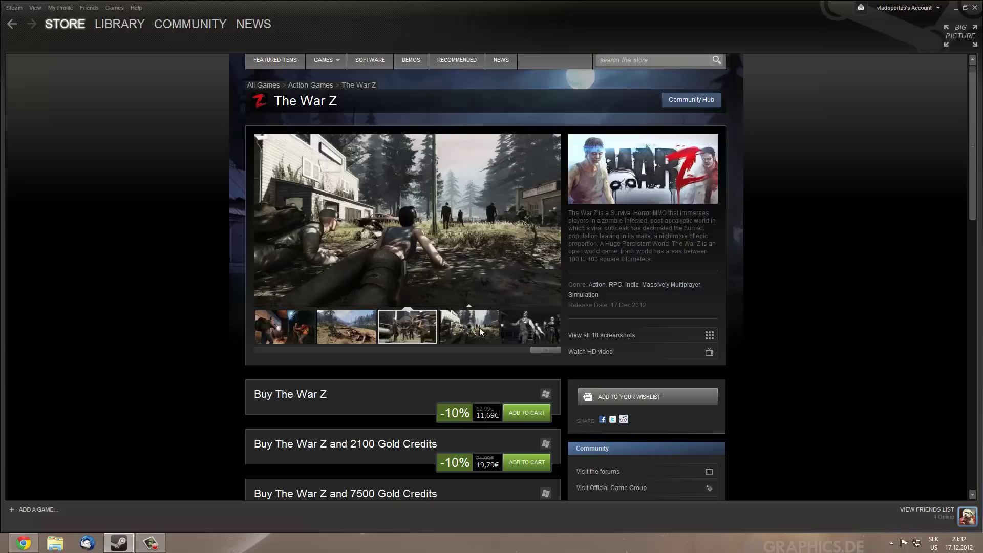
pyautogui.click(532, 330)
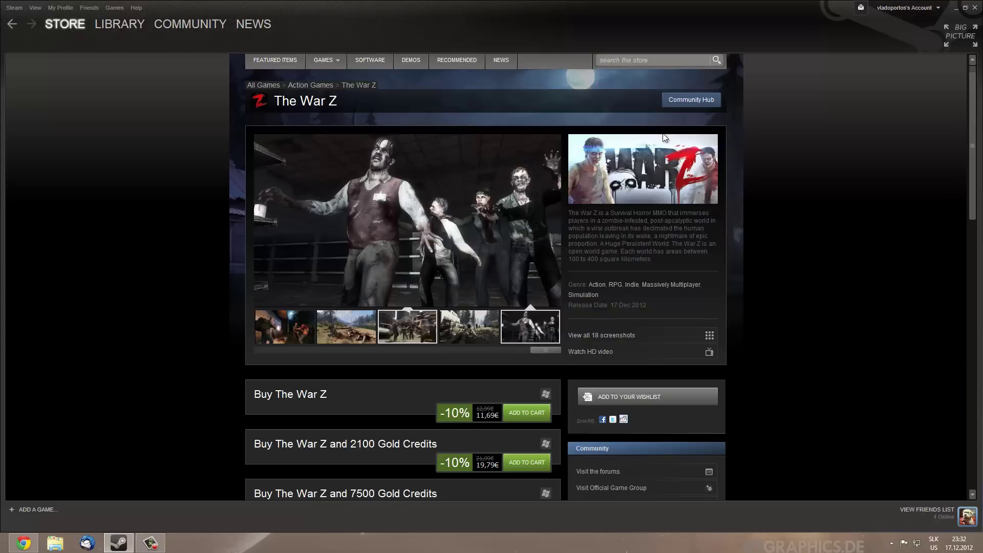
pyautogui.click(691, 100)
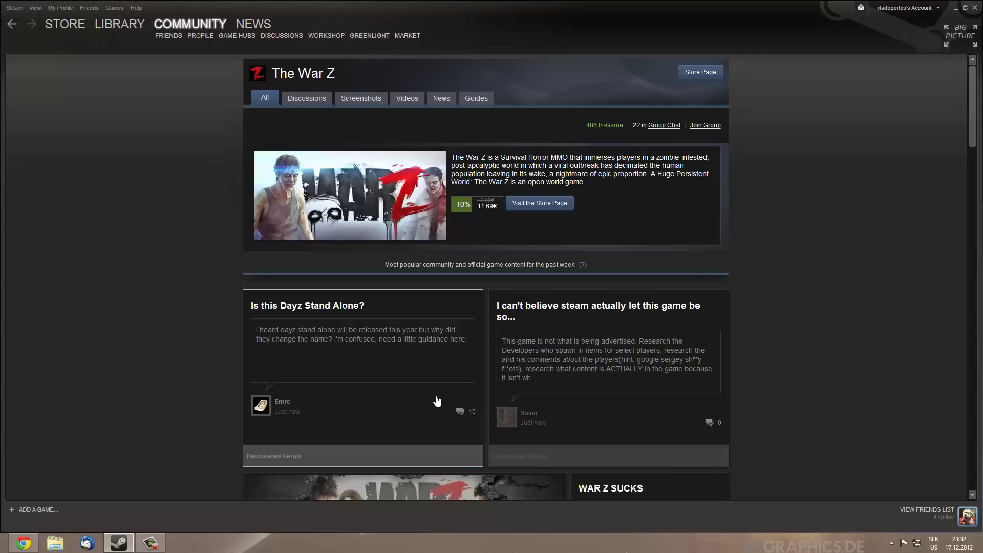
pyautogui.scroll(-3, 522, 414)
pyautogui.scroll(-3, 522, 415)
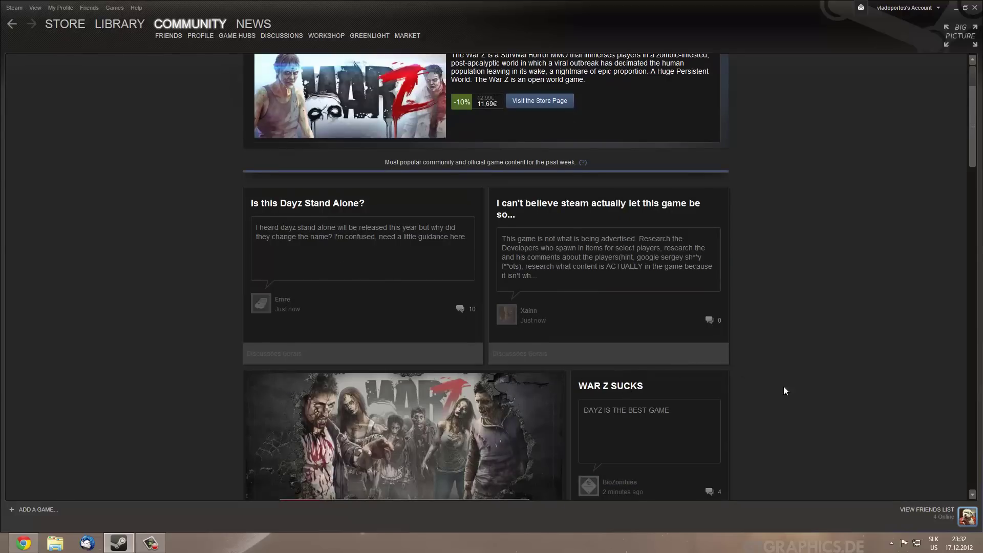
pyautogui.scroll(-3, 838, 401)
pyautogui.scroll(-3, 790, 337)
pyautogui.scroll(-3, 793, 342)
pyautogui.scroll(-3, 795, 353)
pyautogui.scroll(-3, 807, 368)
pyautogui.scroll(3, 691, 268)
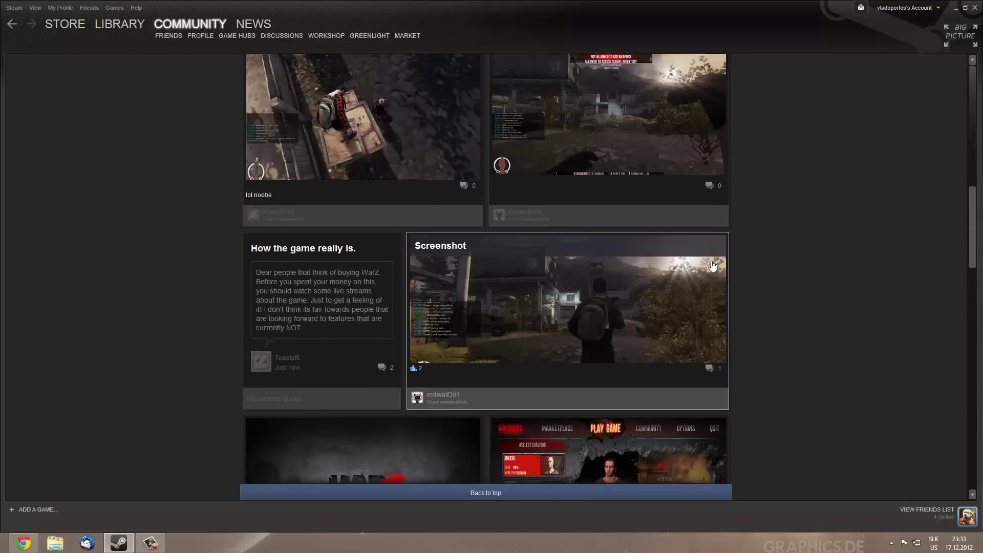
pyautogui.scroll(3, 575, 223)
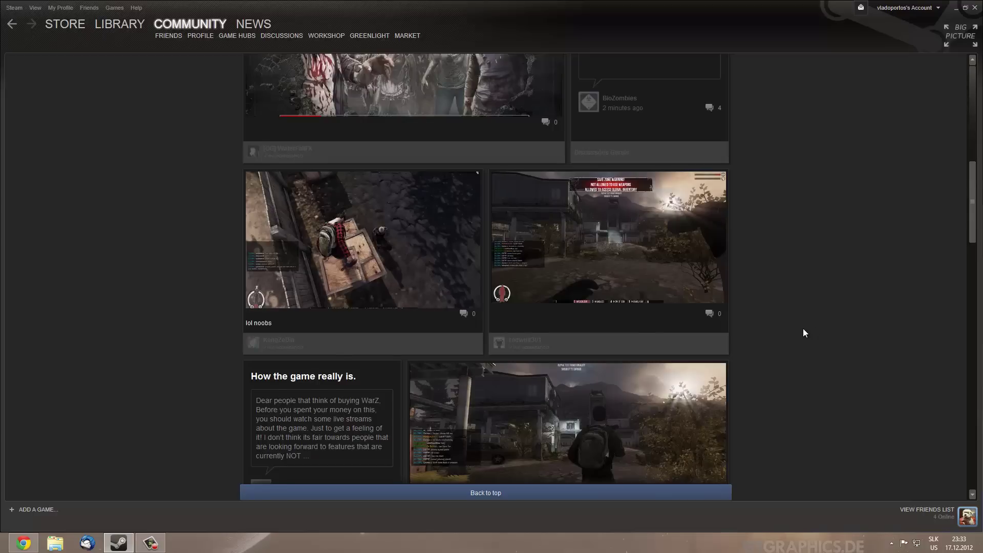
pyautogui.scroll(-4, 799, 329)
pyautogui.scroll(-4, 795, 331)
pyautogui.scroll(-2, 789, 337)
pyautogui.scroll(-2, 788, 341)
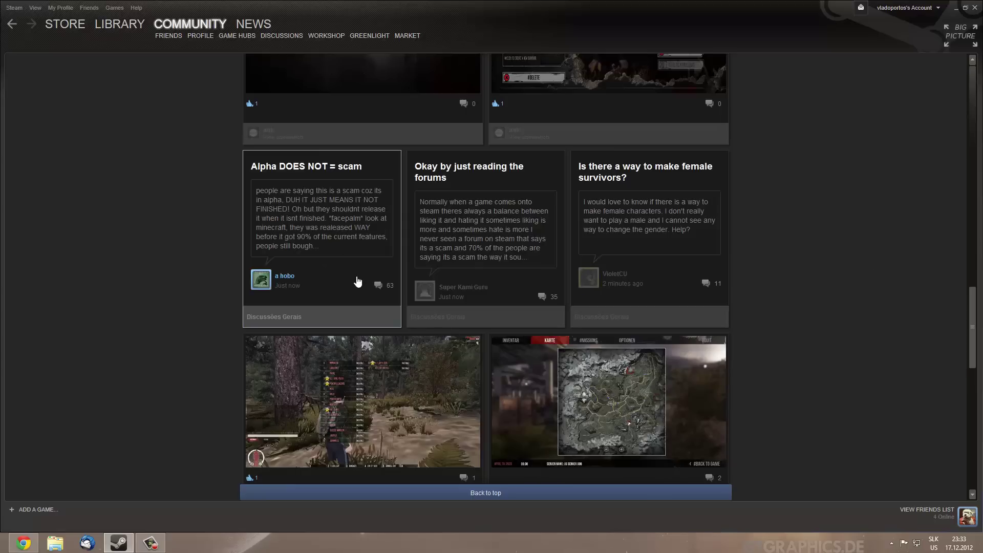
pyautogui.scroll(-3, 357, 282)
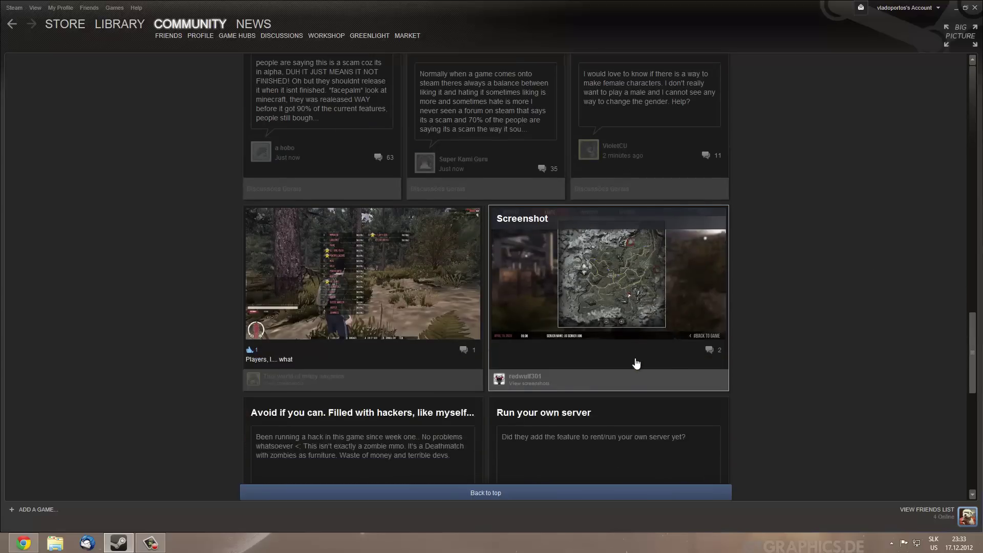
pyautogui.scroll(-3, 636, 364)
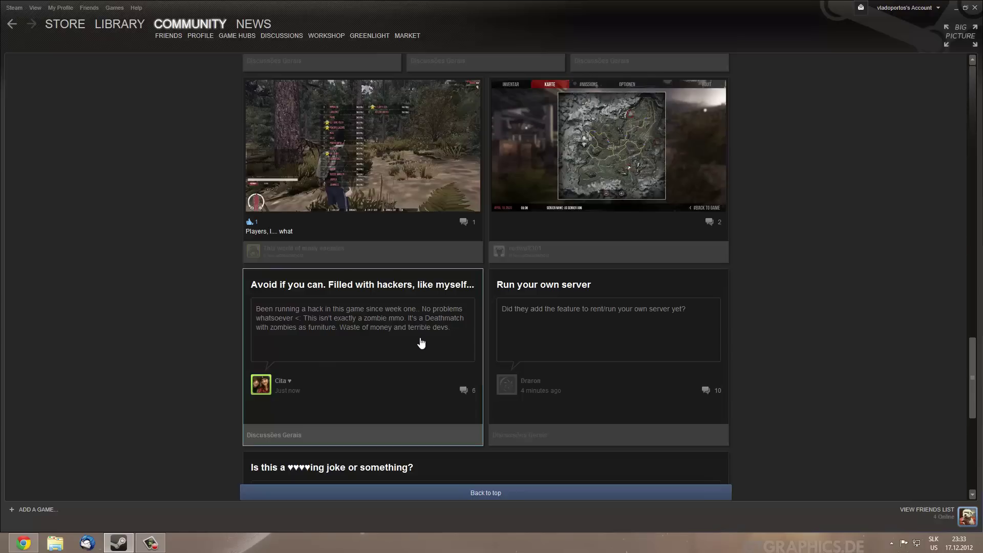
pyautogui.scroll(-2, 789, 393)
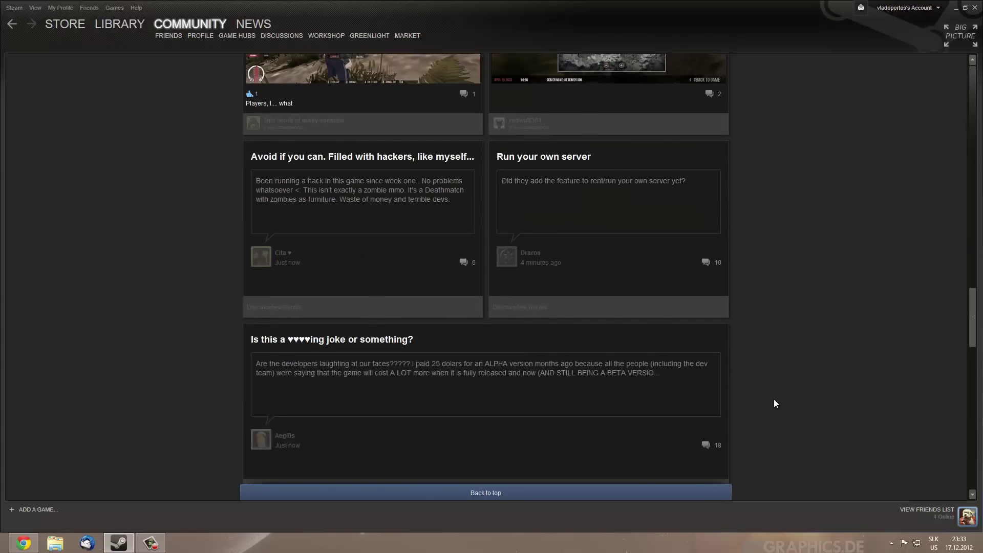
pyautogui.scroll(-1, 773, 399)
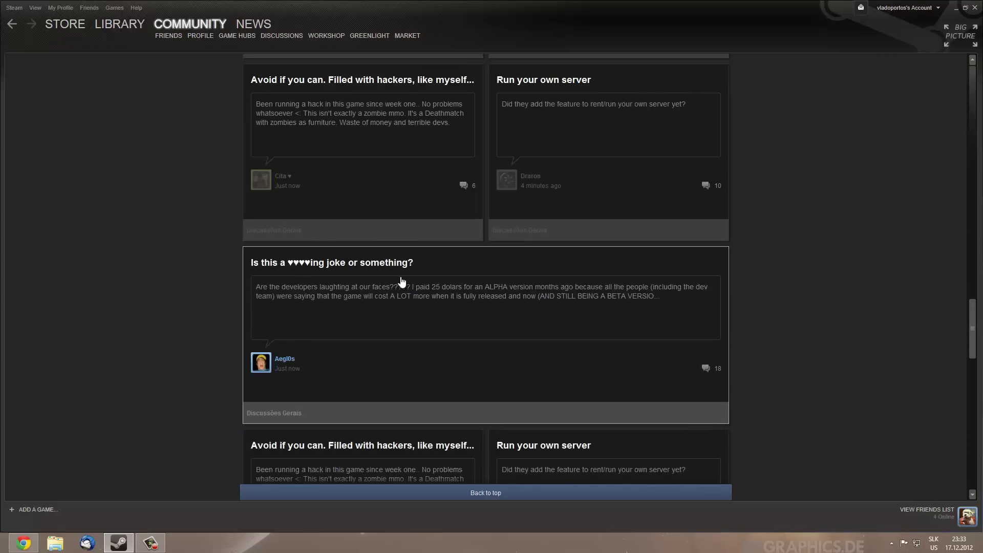
pyautogui.scroll(-1, 592, 359)
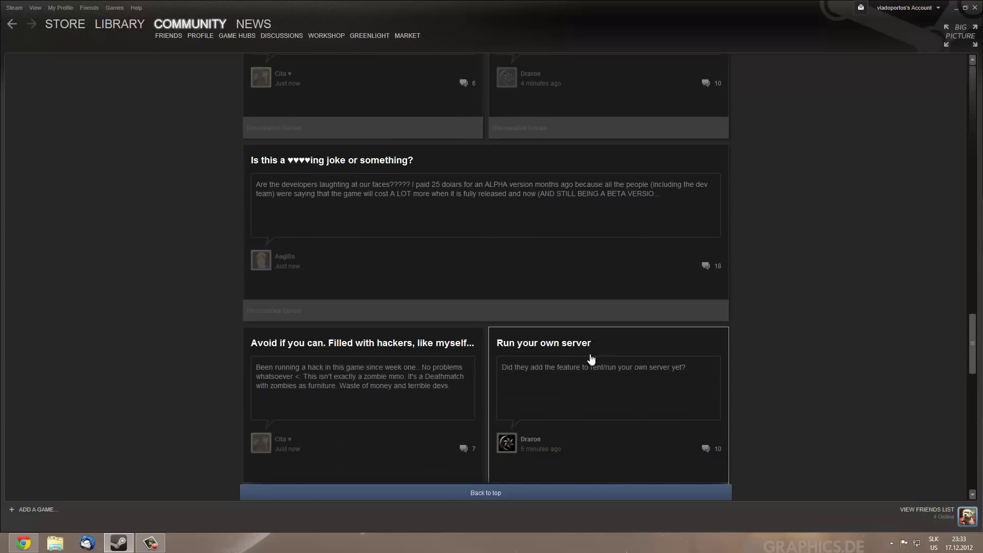
pyautogui.scroll(-1, 615, 346)
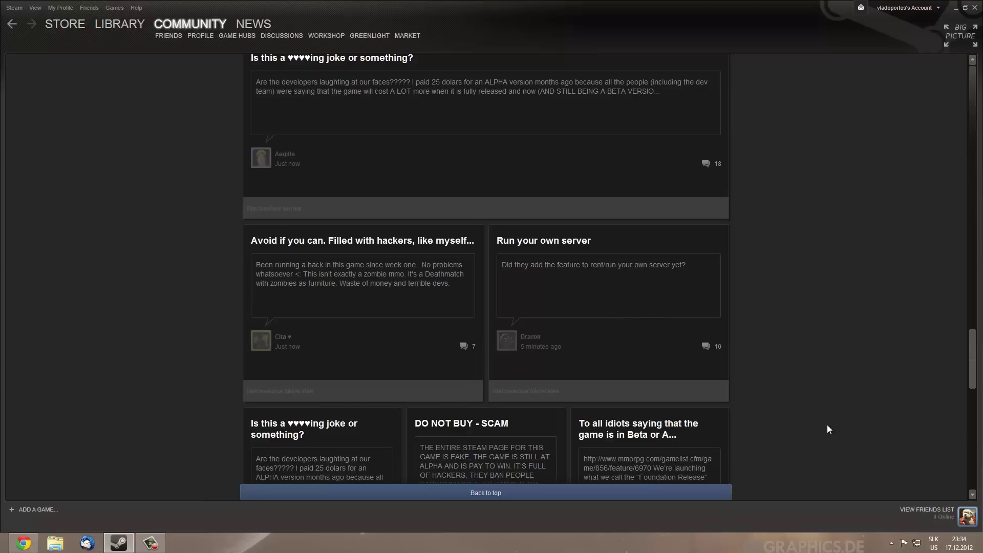
pyautogui.scroll(-2, 827, 425)
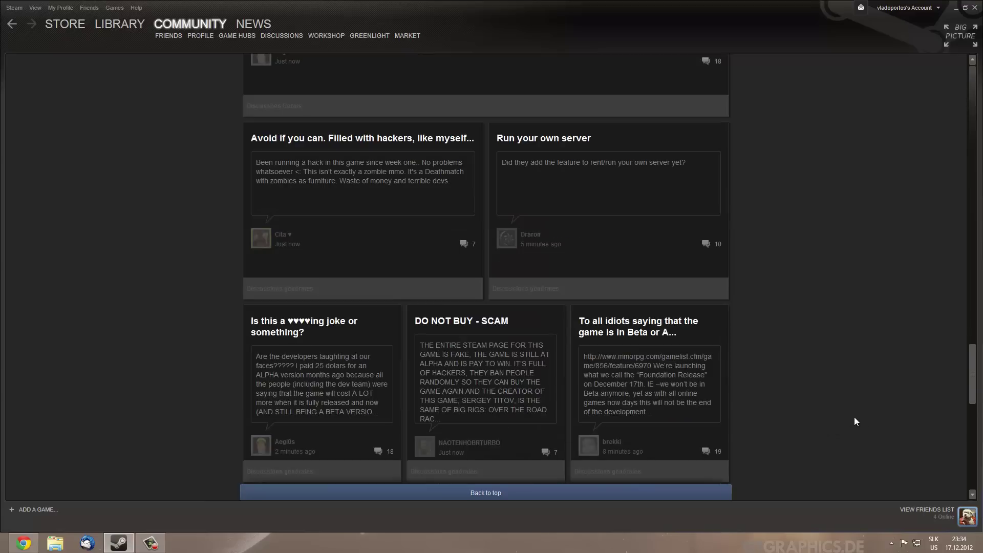
pyautogui.scroll(-2, 892, 424)
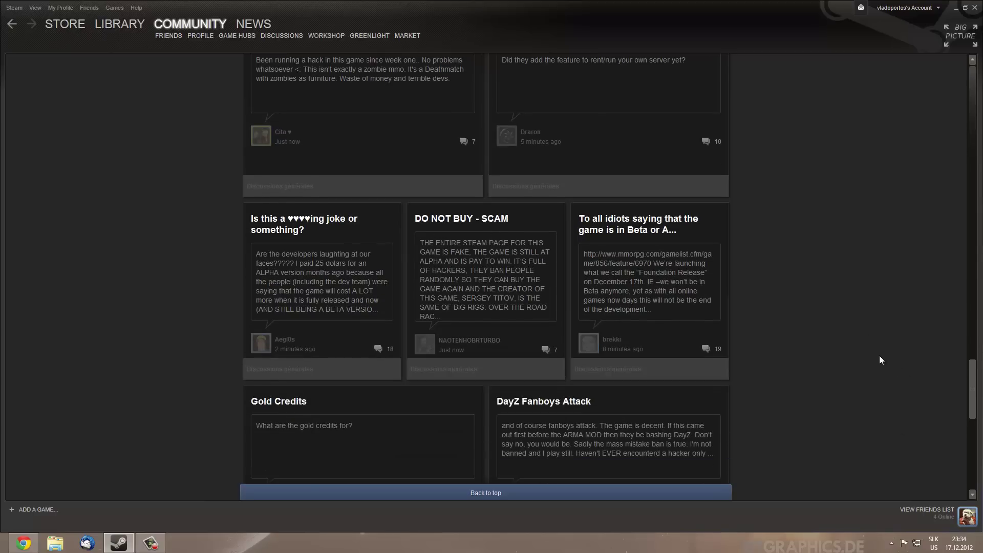
pyautogui.scroll(-3, 855, 331)
pyautogui.scroll(-3, 858, 361)
pyautogui.scroll(-2, 860, 367)
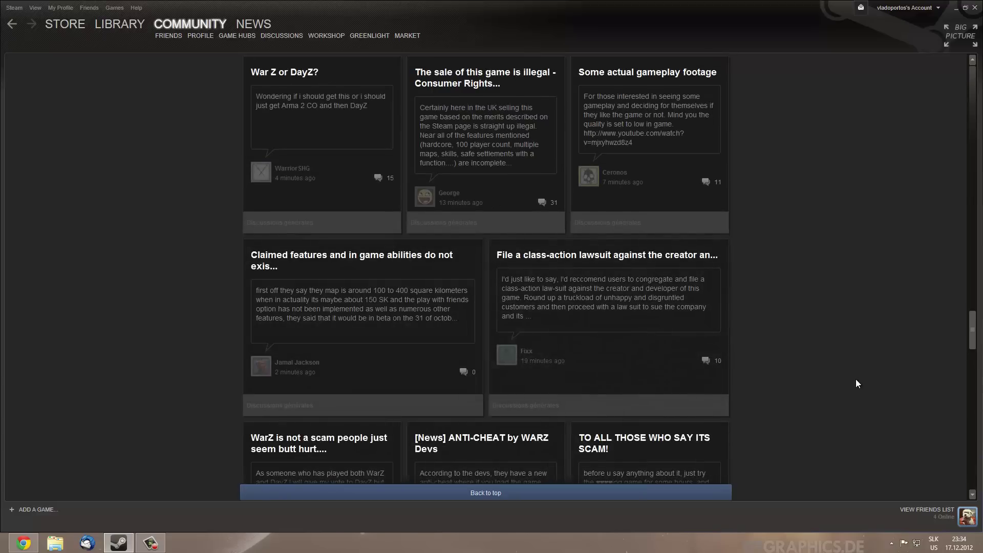
pyautogui.scroll(-2, 856, 378)
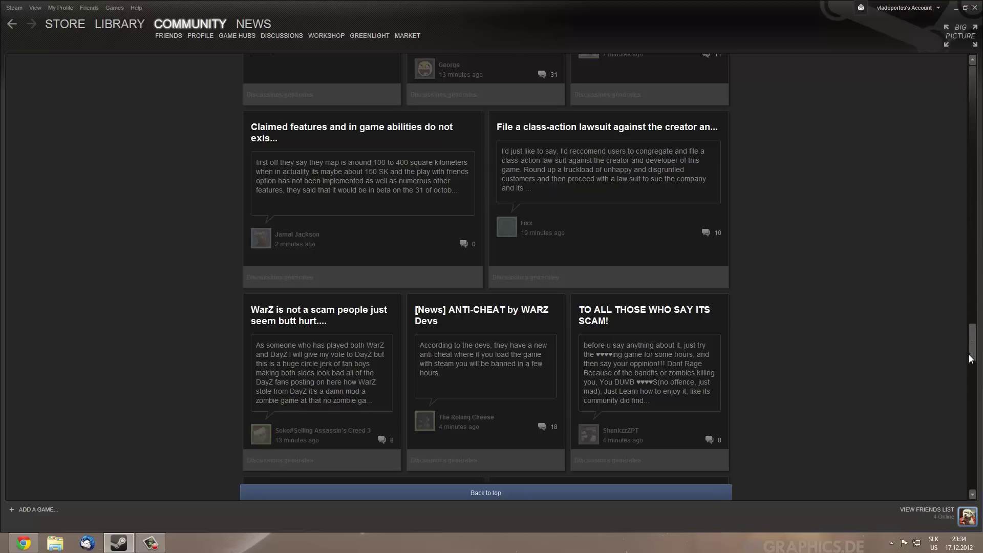
pyautogui.moveTo(973, 336); pyautogui.dragTo(973, 70)
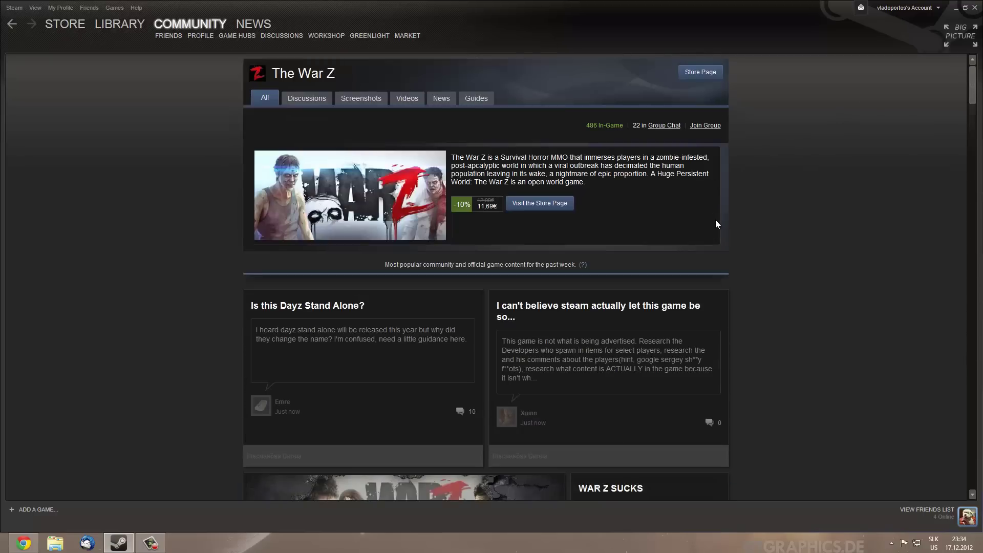